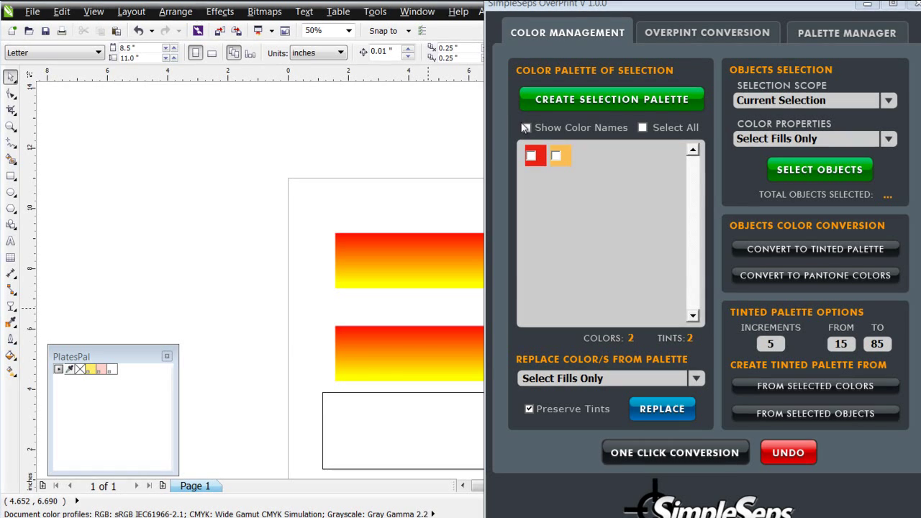
Convert the top gradient rectangle's red and yellow to Pantone spot colours with One Click Conversion.
left_click(404, 261)
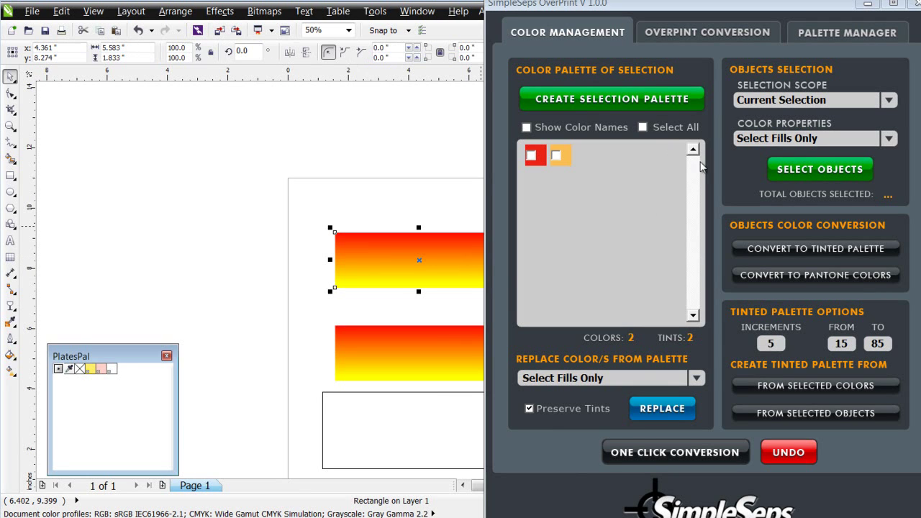
left_click(604, 105)
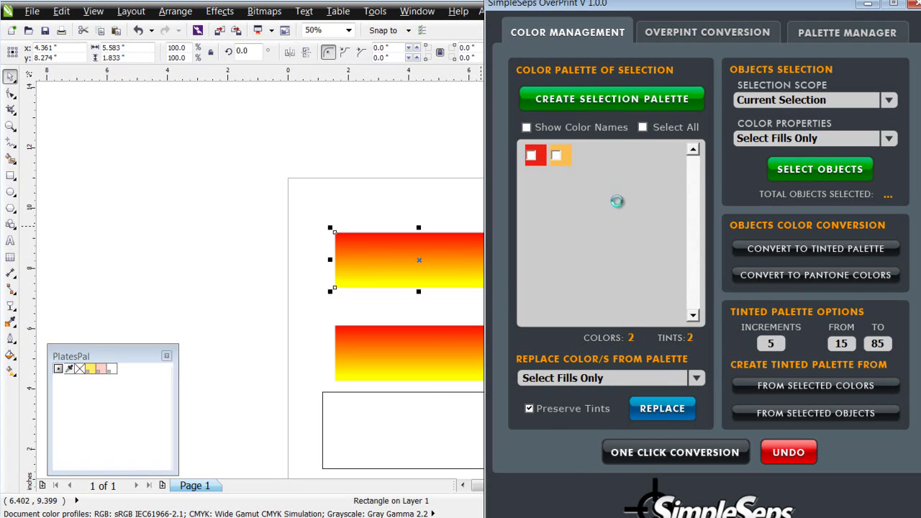
left_click(536, 159)
left_click(557, 157)
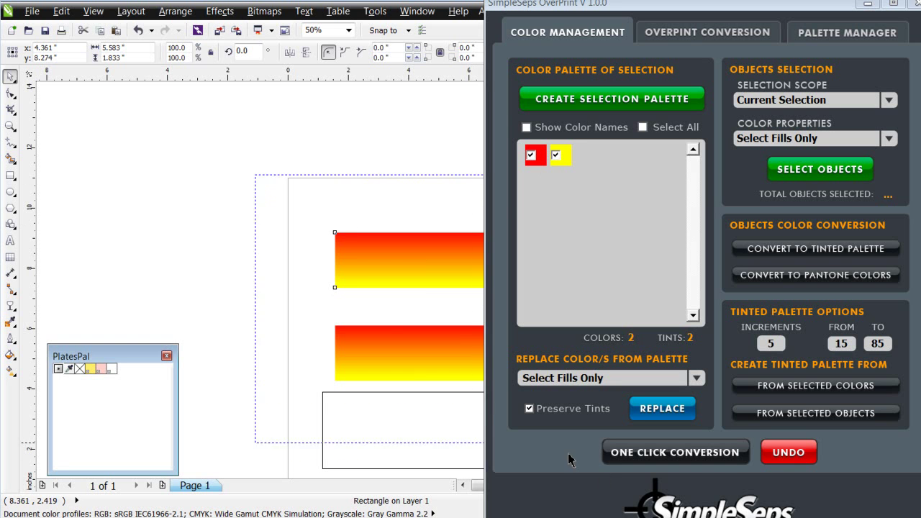
left_click(684, 455)
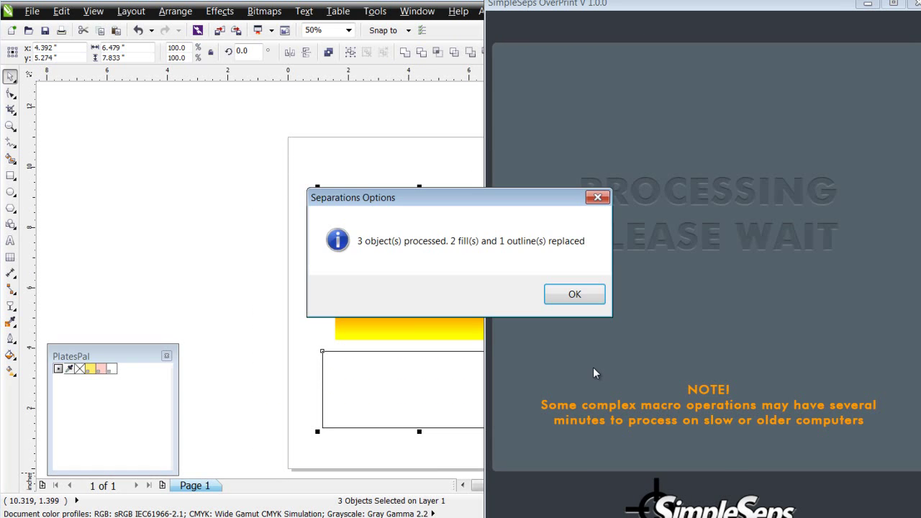
left_click(582, 290)
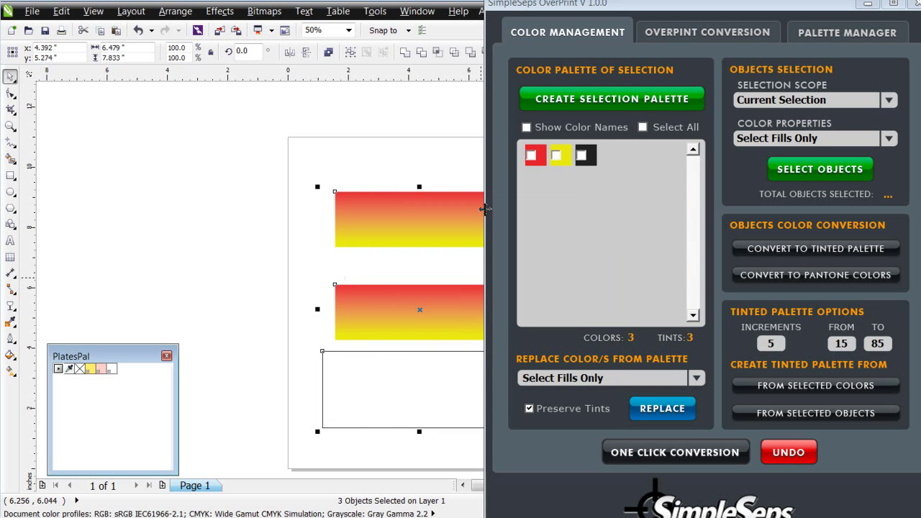
Generate an Overprint Palette of red, orange and yellow mixes from the selection's red and yellow.
left_click(741, 32)
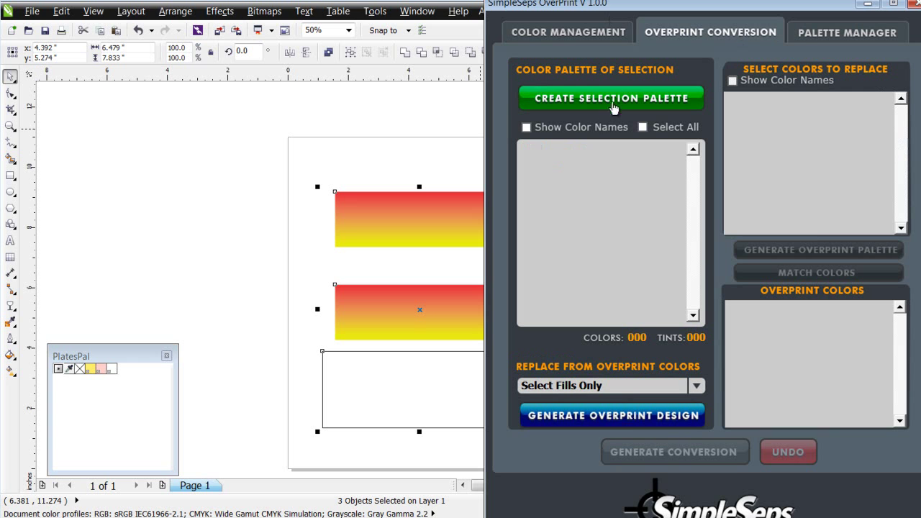
left_click(615, 104)
left_click(533, 156)
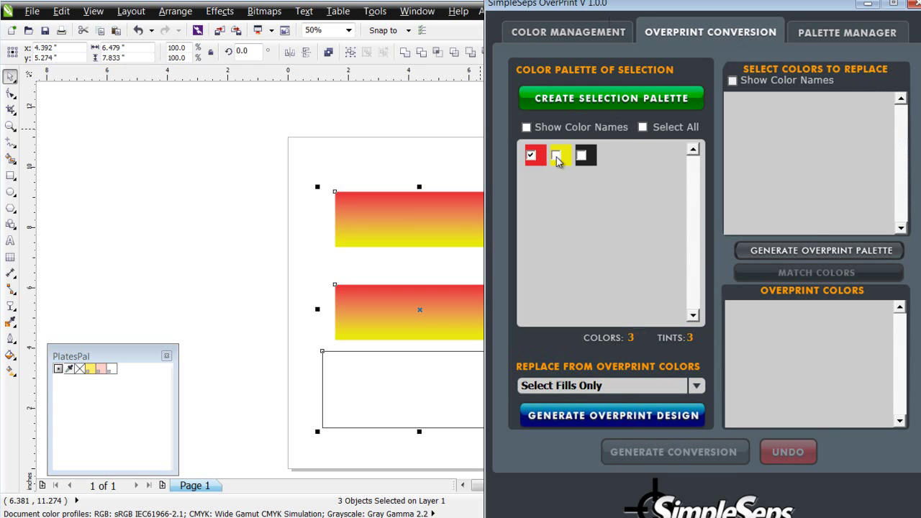
left_click(556, 155)
left_click(836, 252)
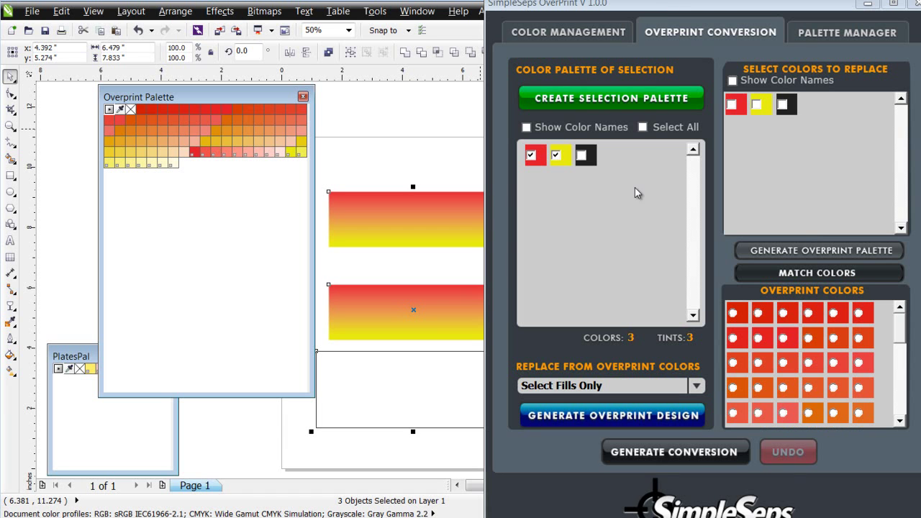
left_click_drag(674, 12, 772, 2)
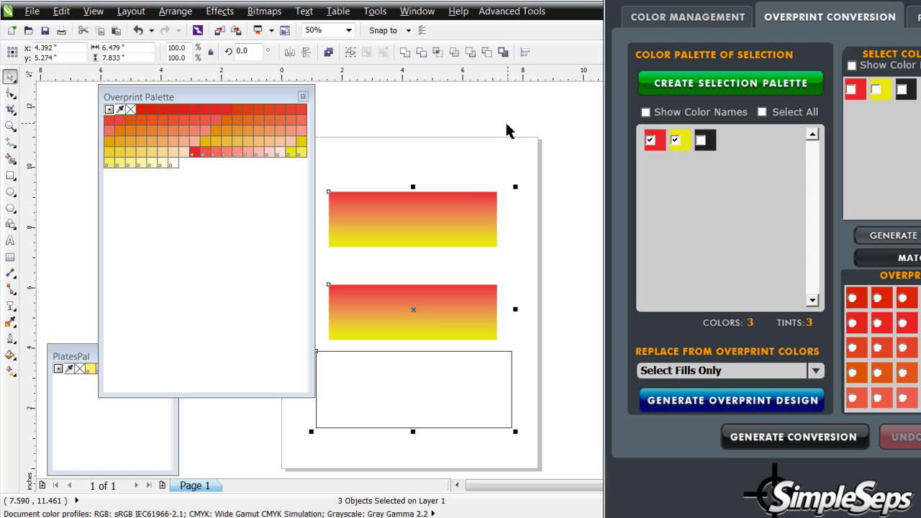
Refill the top rectangle's gradient from overprint red to peach F5C59A.
left_click(430, 172)
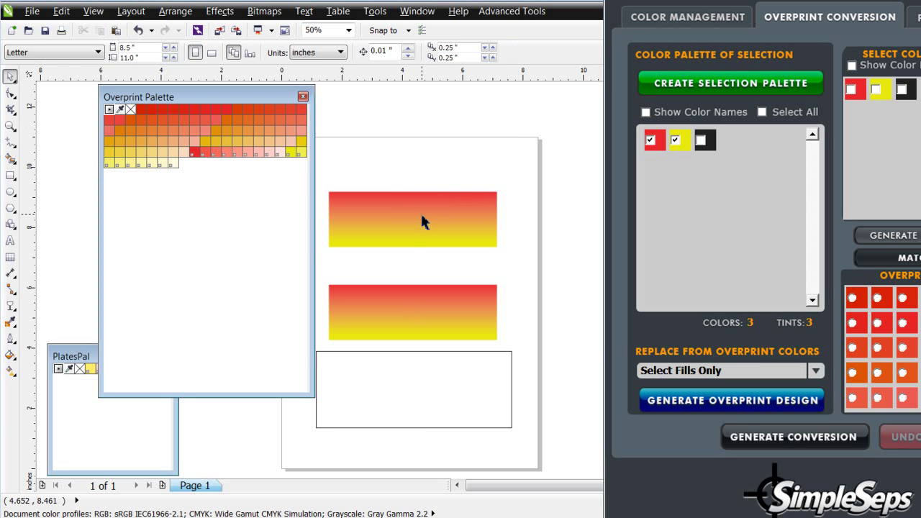
left_click(423, 218)
left_click(9, 371)
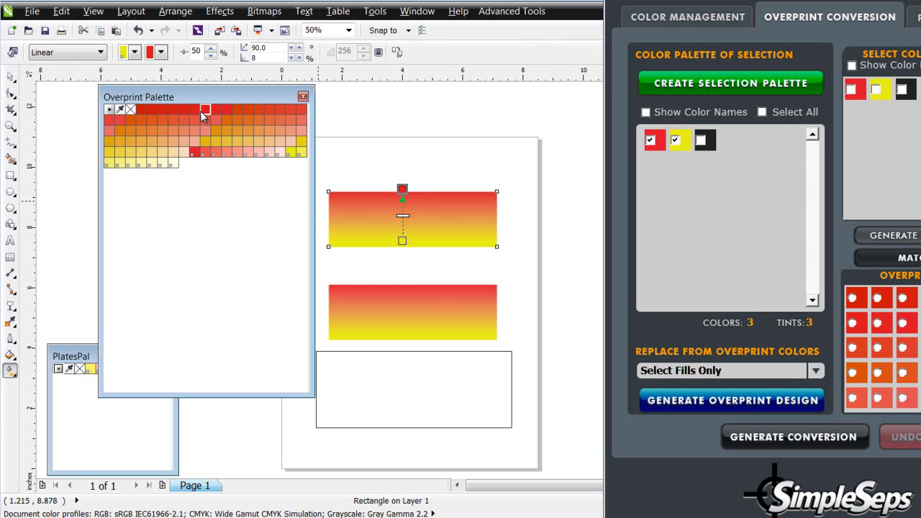
left_click_drag(202, 115, 402, 241)
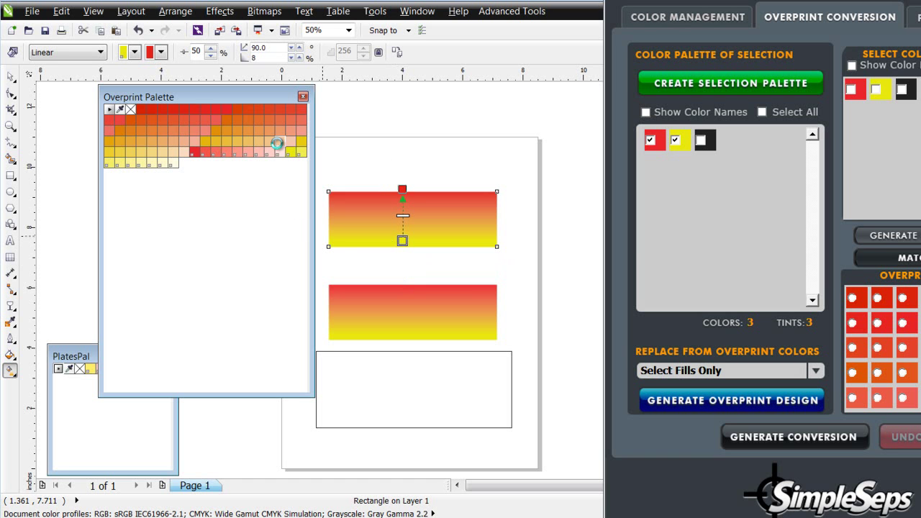
left_click(279, 143)
Delete the lower gradient rectangle and PowerClip the recoloured gradient inside the lower frame.
left_click(10, 77)
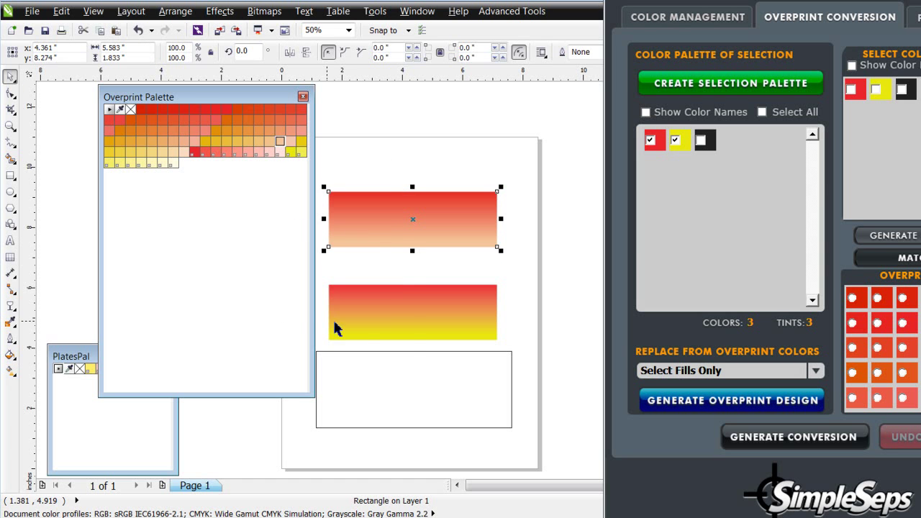
left_click(389, 328)
key("Delete")
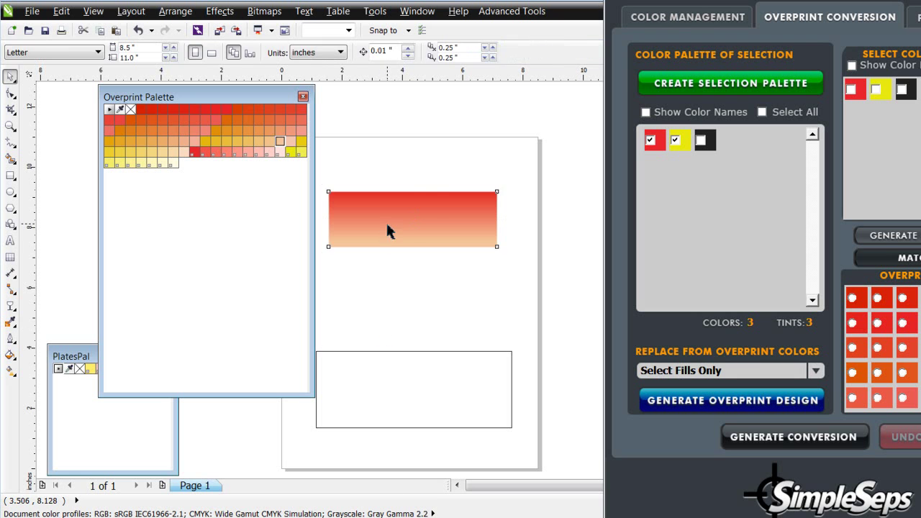
left_click(385, 221)
left_click_drag(432, 215, 429, 388)
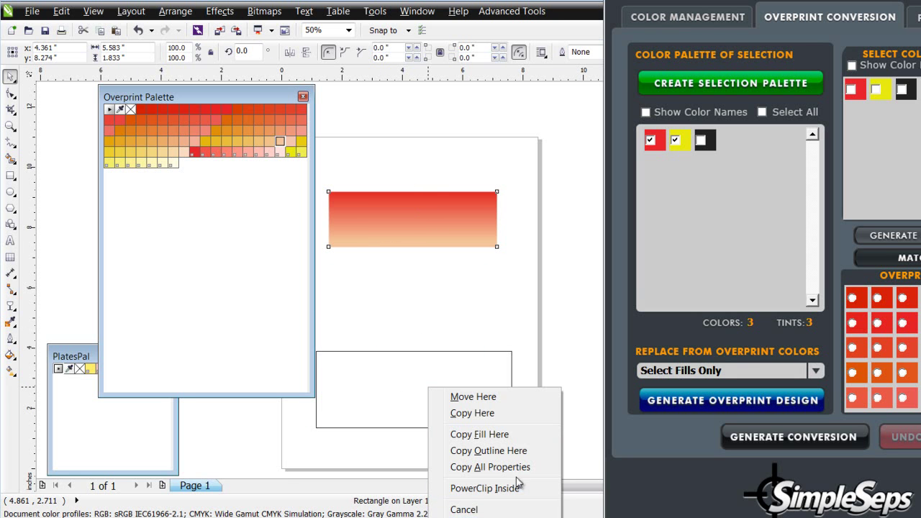
left_click(515, 488)
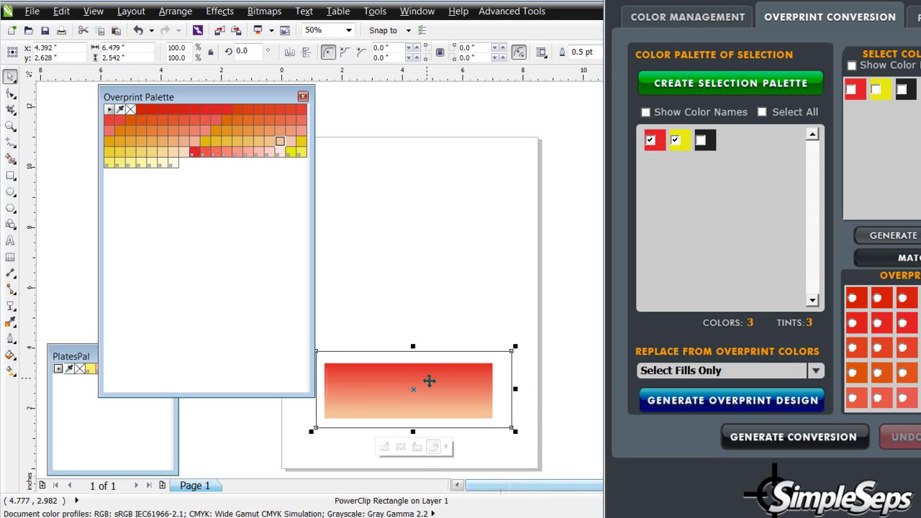
Place a duplicate of the clipped frame higher up the page.
left_click_drag(432, 382, 427, 243)
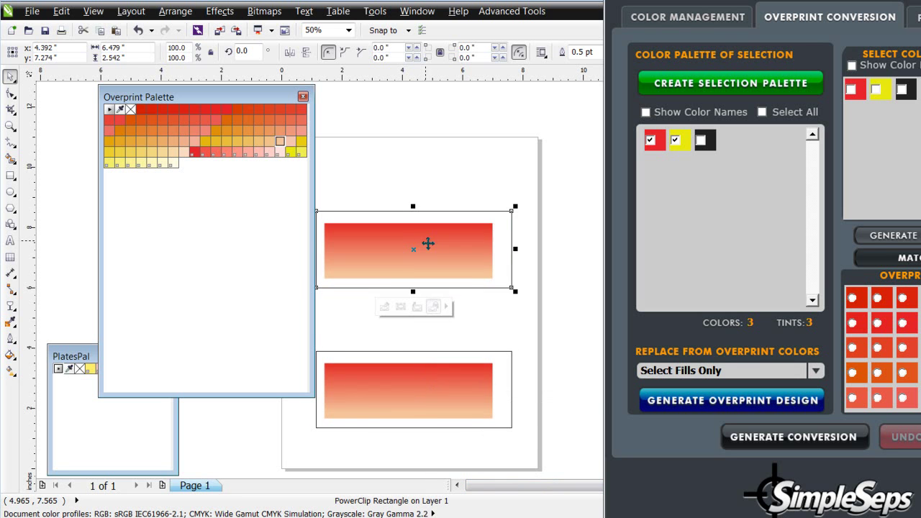
right_click(428, 243)
key("Escape")
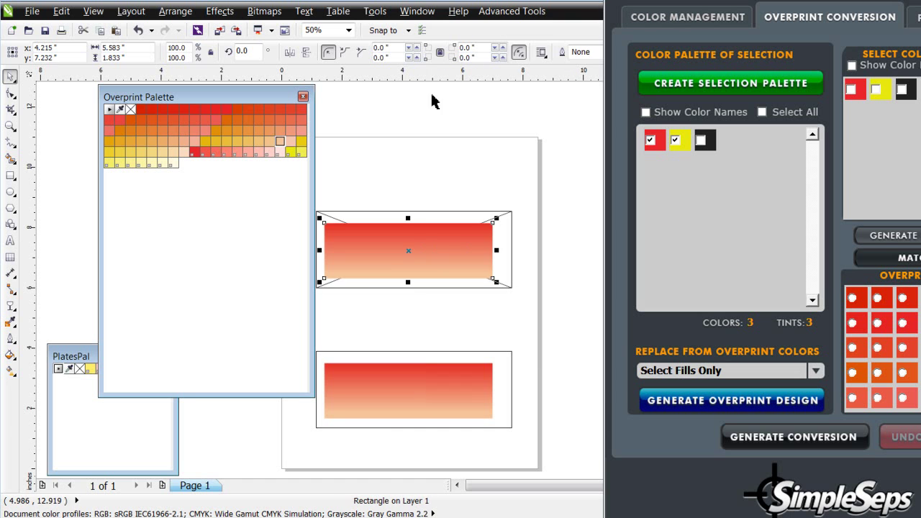
key("Escape")
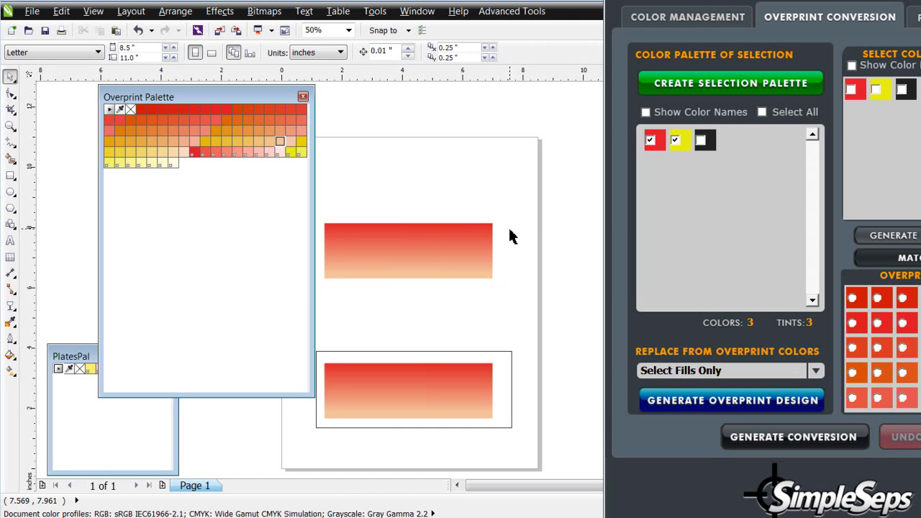
Generate Overprint Design 1 from both gradient frames and reposition its upper rectangle.
left_click(722, 408)
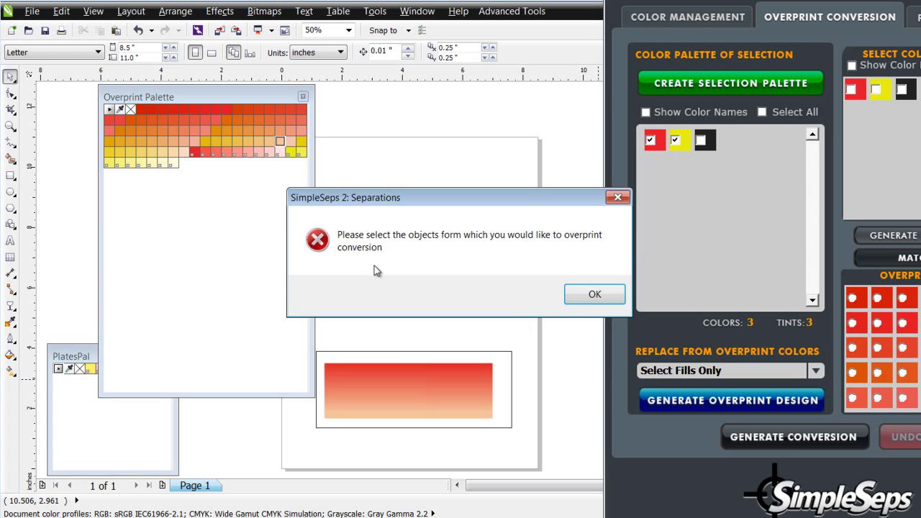
left_click(582, 295)
left_click_drag(535, 216, 269, 446)
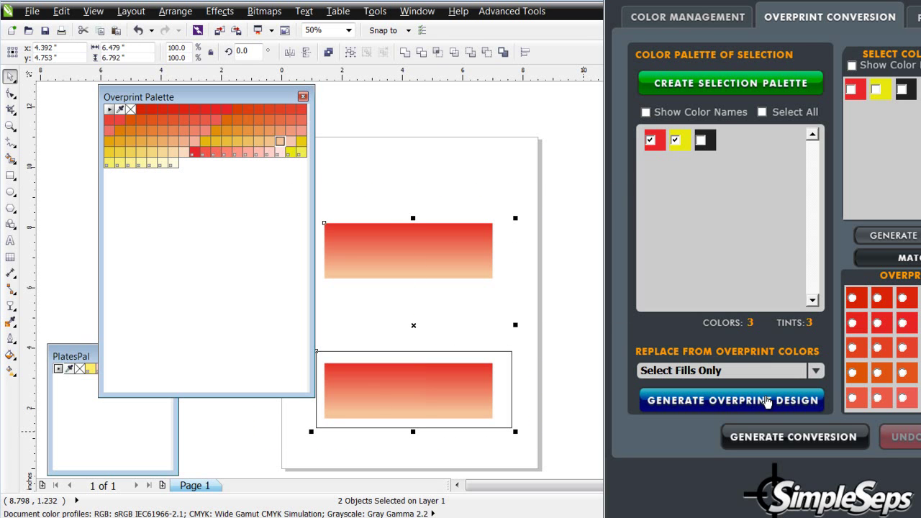
left_click(766, 402)
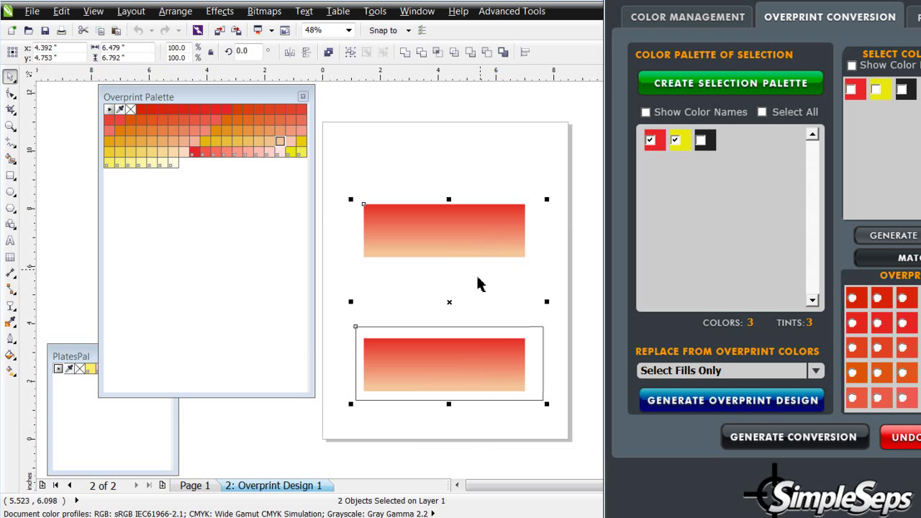
left_click(439, 228)
left_click_drag(440, 228, 474, 249)
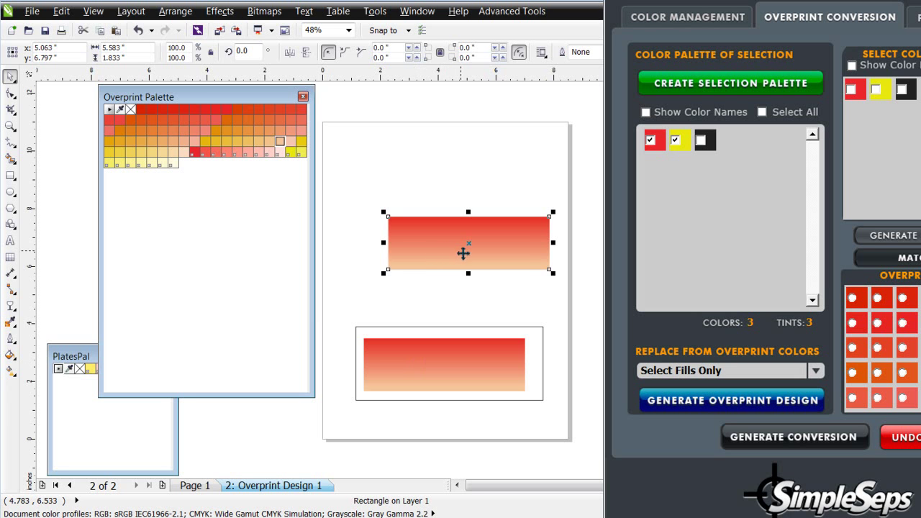
Fill the rectangle solid red and give it a linear transparency fading toward the bottom.
left_click_drag(463, 253, 429, 260)
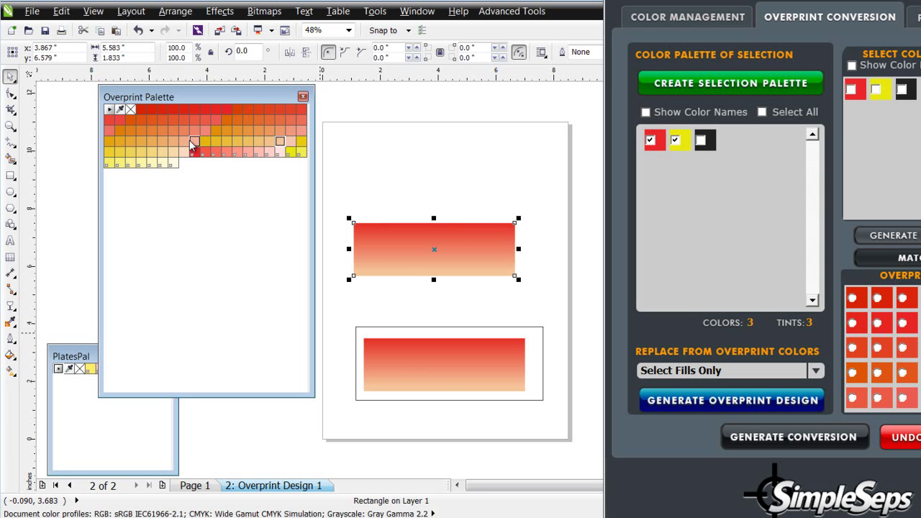
left_click(176, 111)
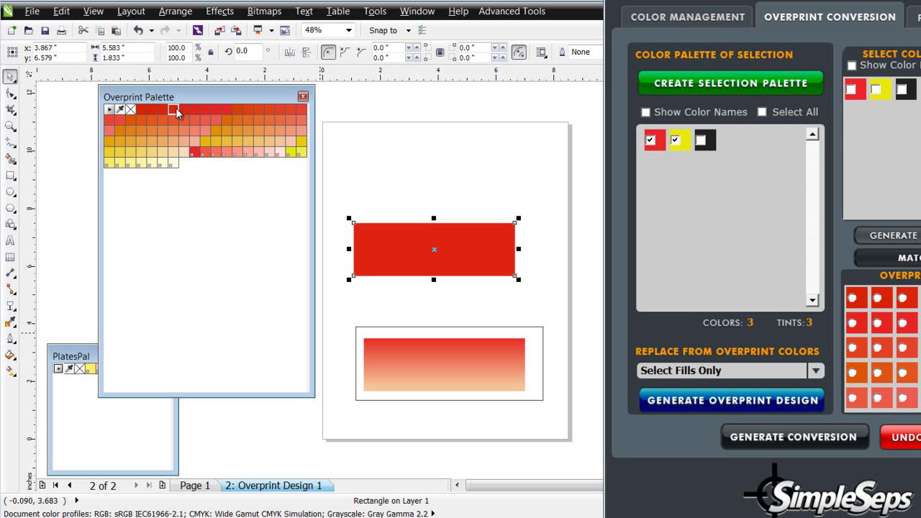
left_click(10, 305)
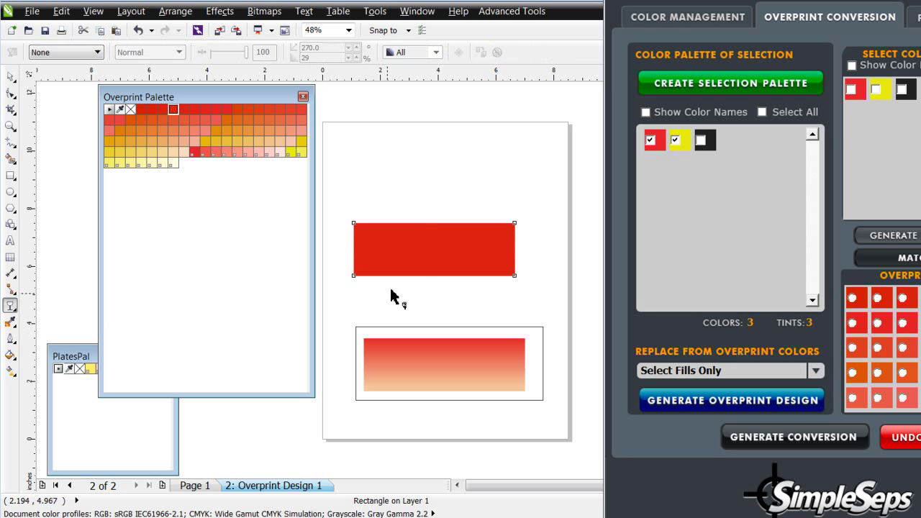
left_click_drag(408, 240, 407, 272)
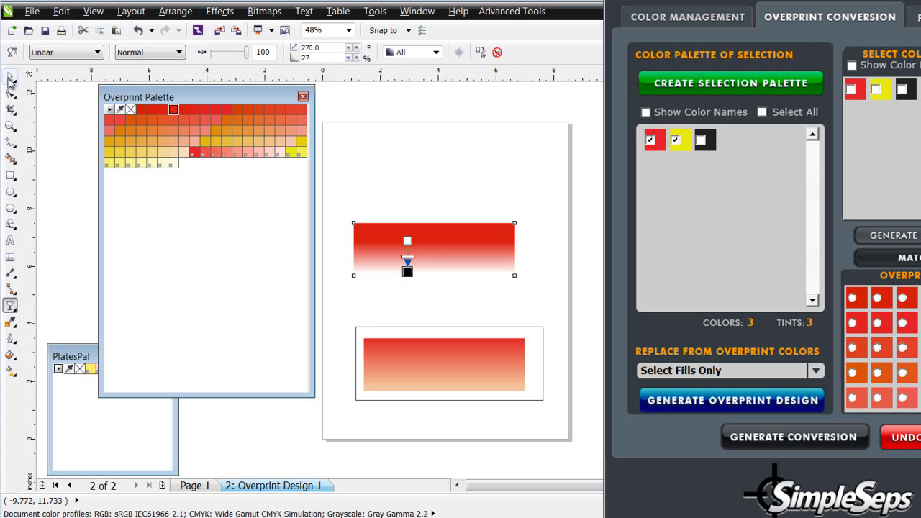
left_click(10, 75)
mouse_move(425, 269)
left_mouse_down()
mouse_move(425, 208)
mouse_move(422, 257)
left_mouse_up()
Overlap a vertically mirrored pale-yellow copy onto the red rectangle and delete the lower framed copy.
right_click(422, 257)
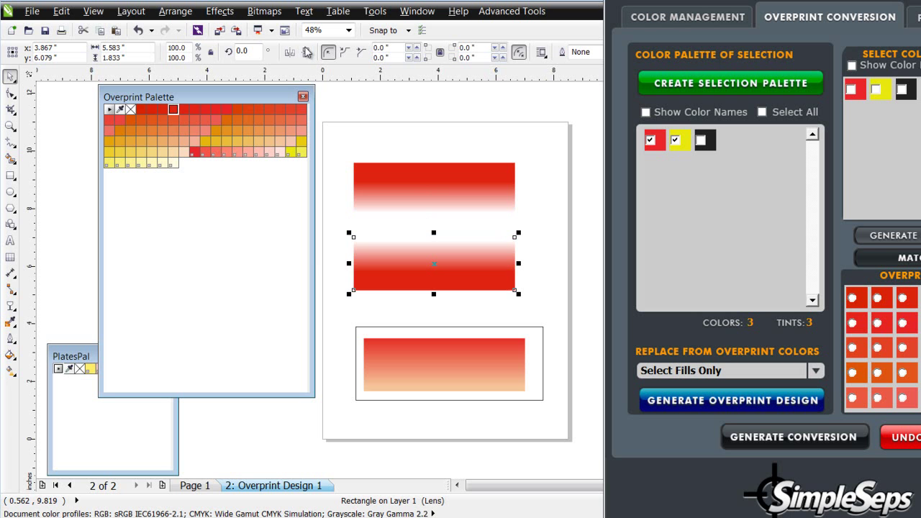
left_click(306, 52)
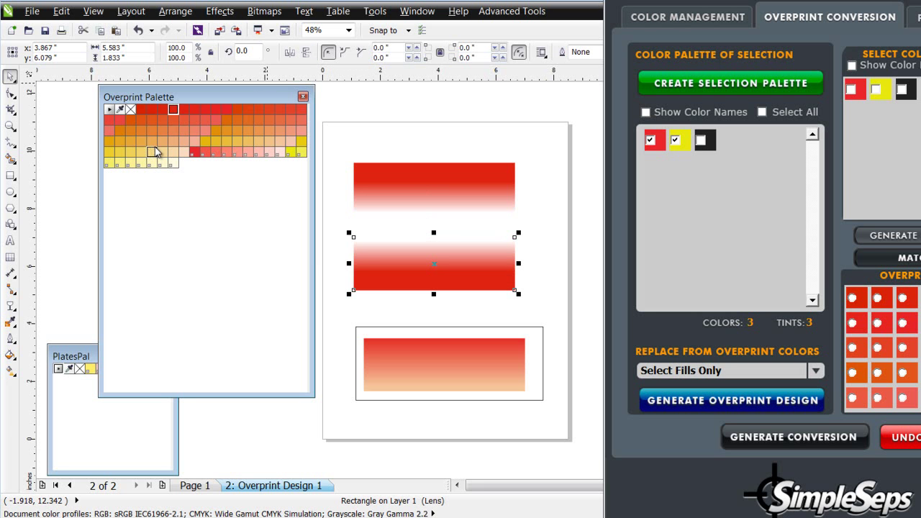
left_click(152, 151)
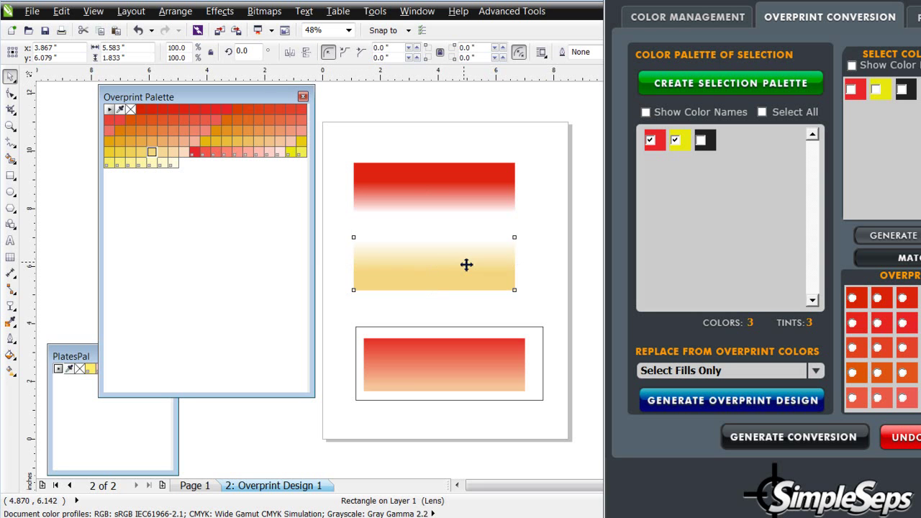
left_click_drag(469, 263, 468, 207)
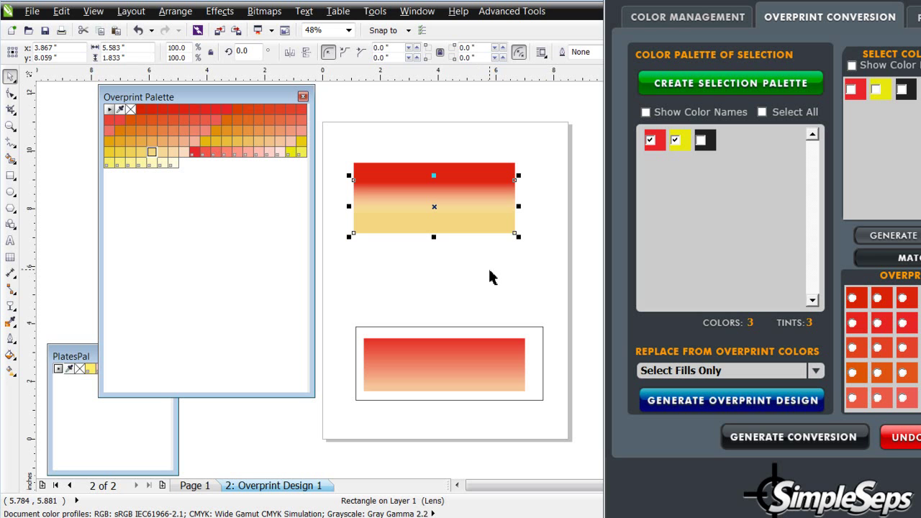
left_click_drag(333, 314, 555, 443)
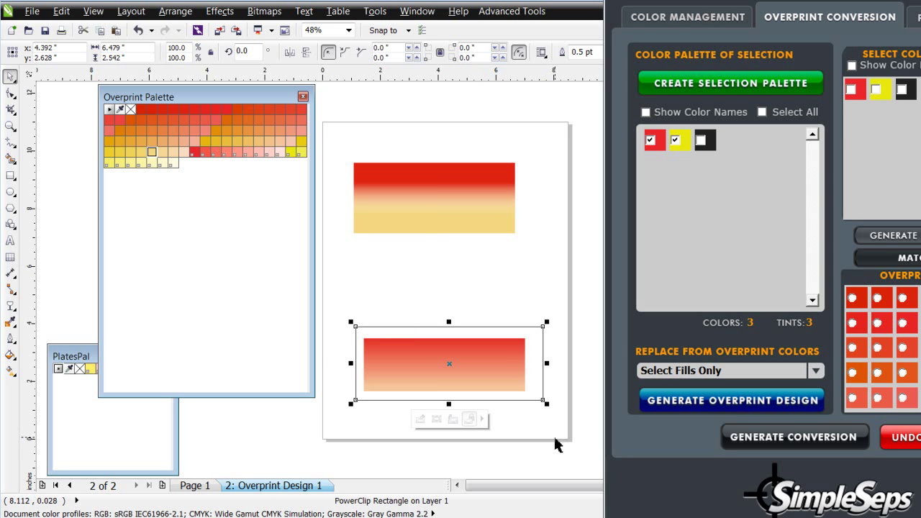
key("Delete")
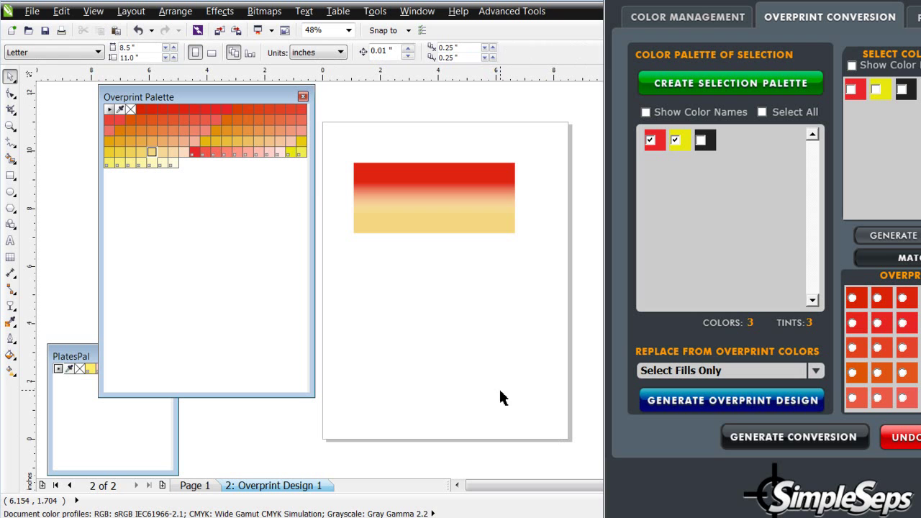
Generate Overprint Design 2 from both rectangles and turn on View > Simulate Overprints.
left_click_drag(332, 150, 561, 308)
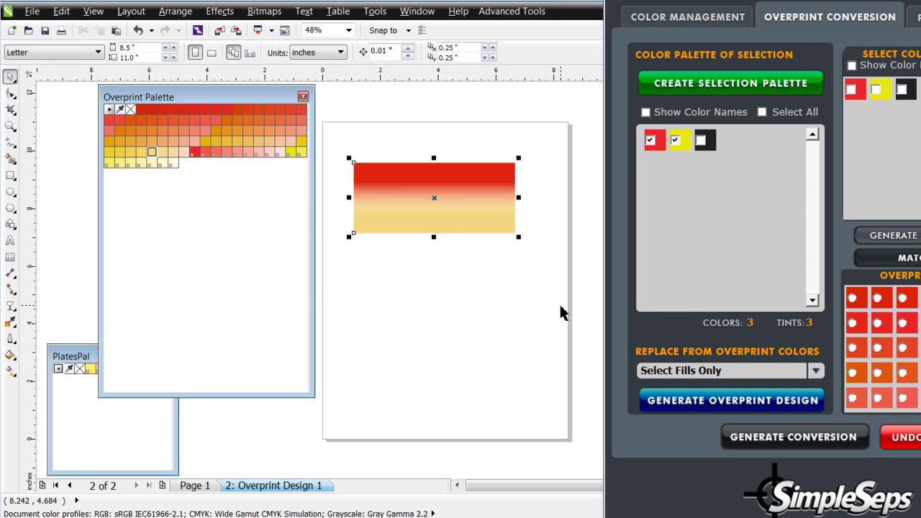
left_click(745, 402)
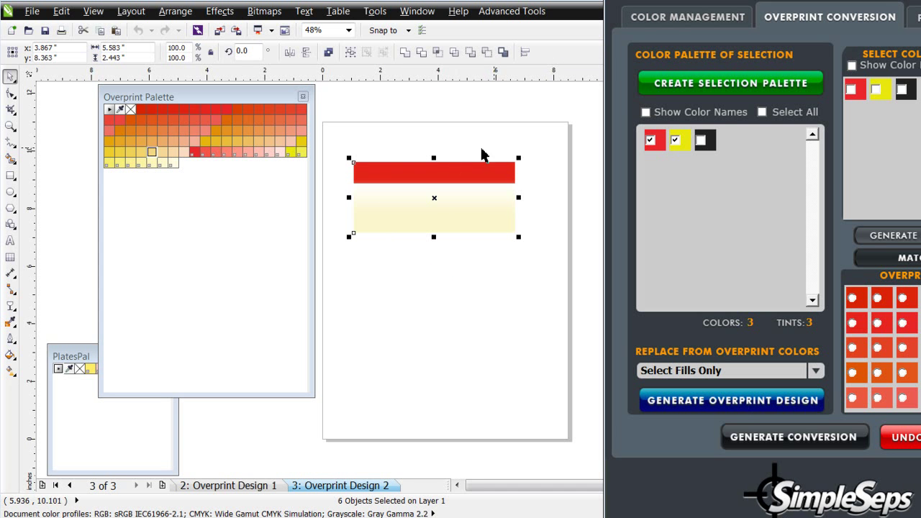
left_click(93, 11)
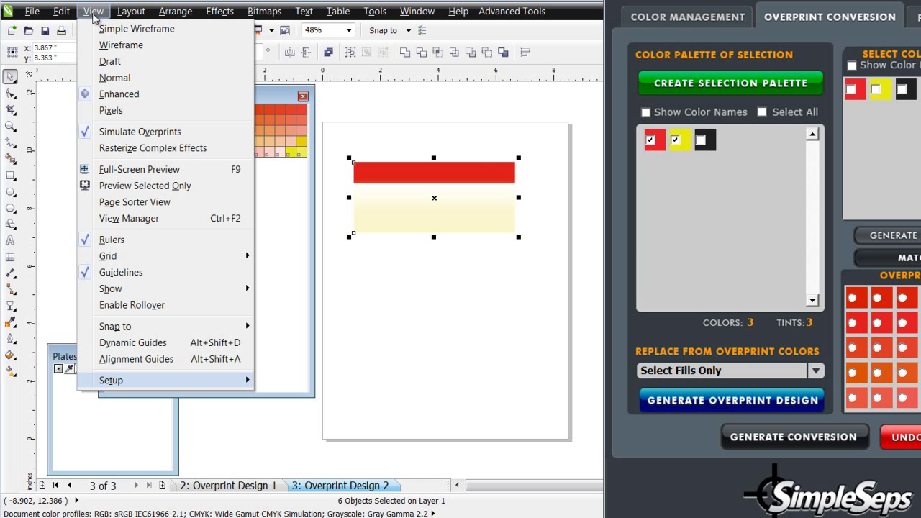
left_click(116, 134)
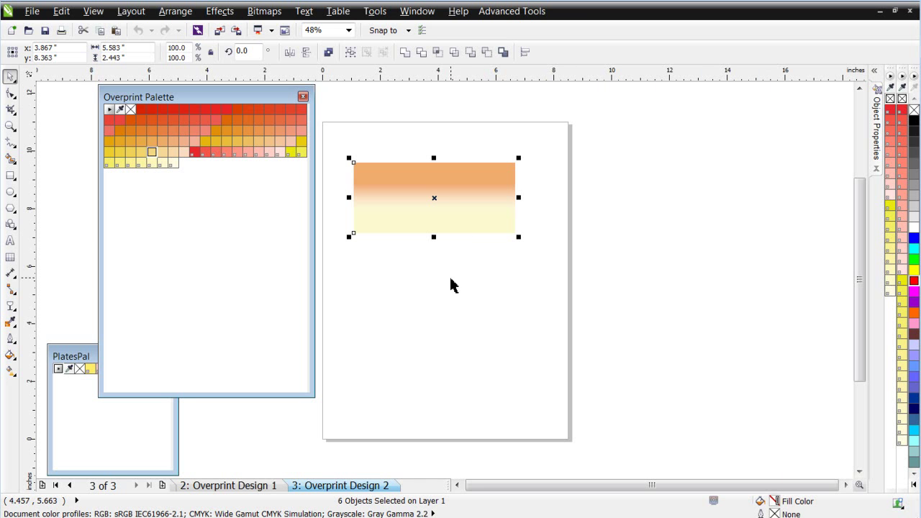
Launch SimpleSeps and set the separations Raster Type to HalfTones.
left_click(505, 17)
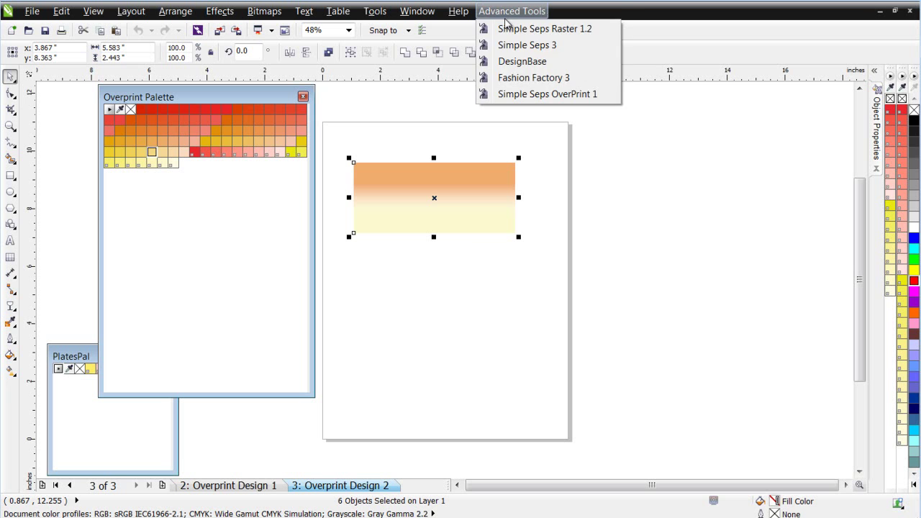
left_click(508, 29)
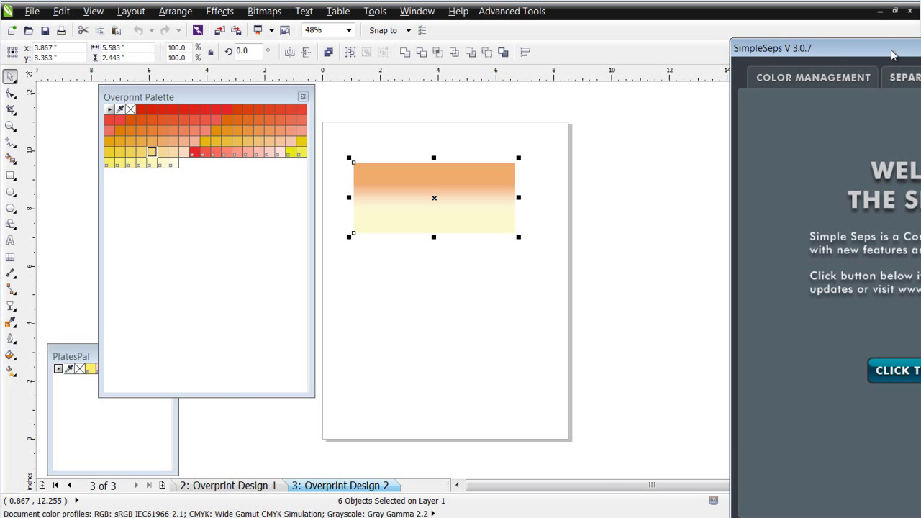
left_click_drag(891, 54, 705, 51)
left_click(737, 76)
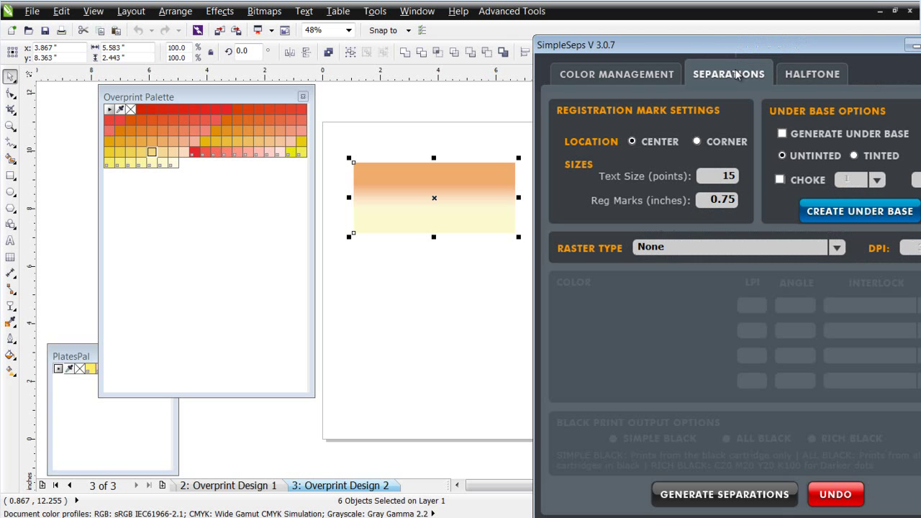
left_click(837, 247)
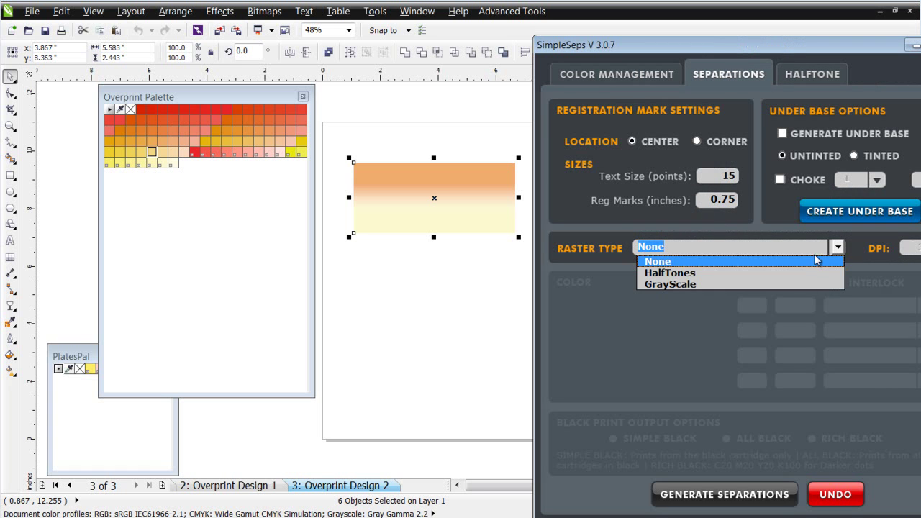
left_click(810, 274)
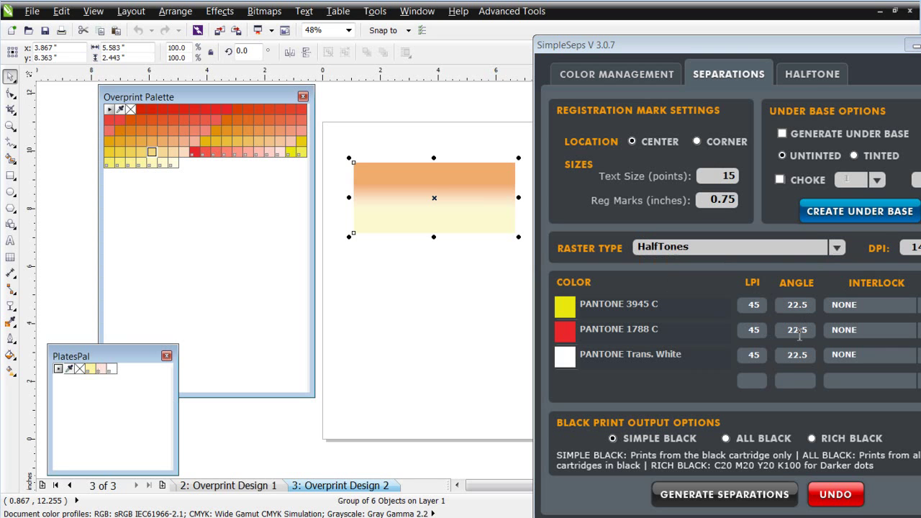
Set PANTONE 1788 C's screen angle to 52.5 and generate the separations, confirming both prompts.
left_click(791, 332)
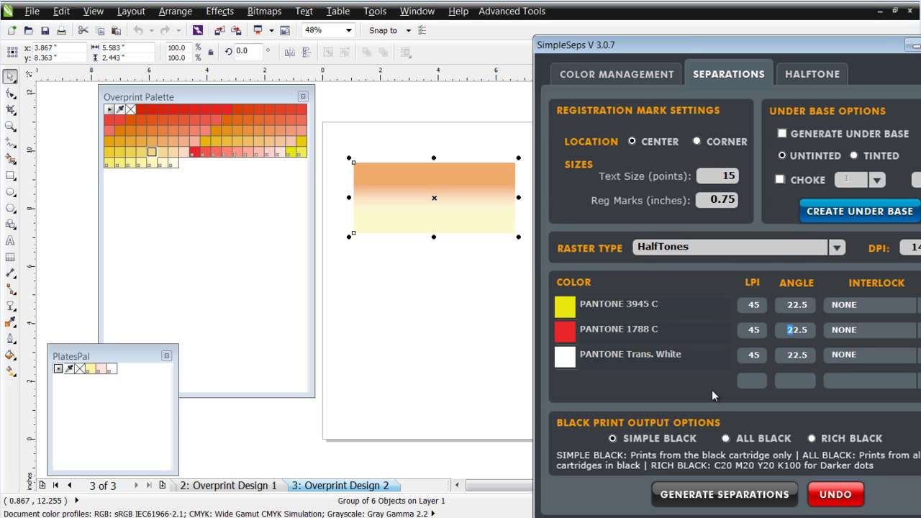
type("5")
left_click(746, 495)
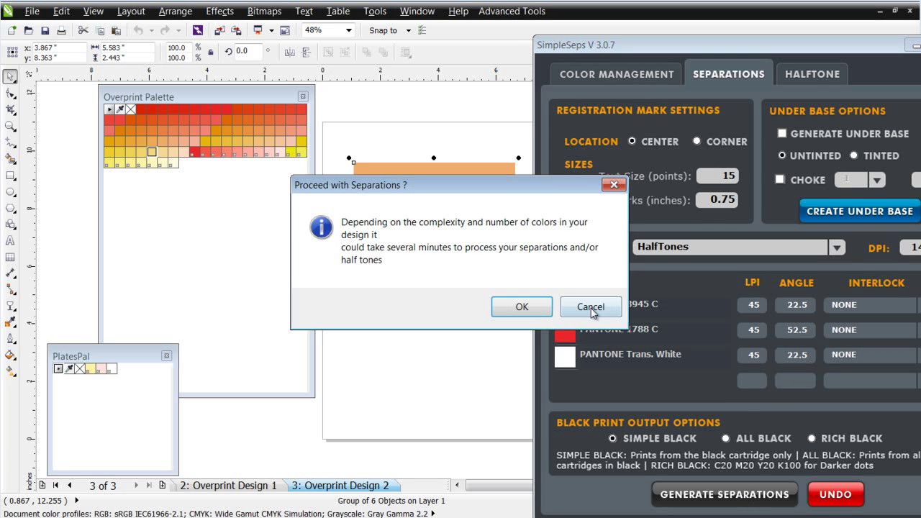
left_click(522, 308)
left_click(518, 313)
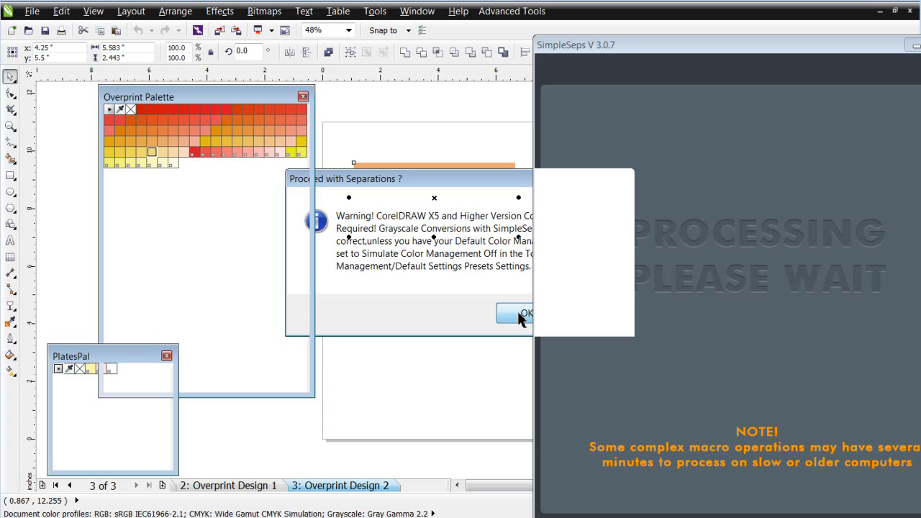
Dismiss the grayscale warning so SimpleSeps finishes adding the Pantone plate pages.
left_click(518, 314)
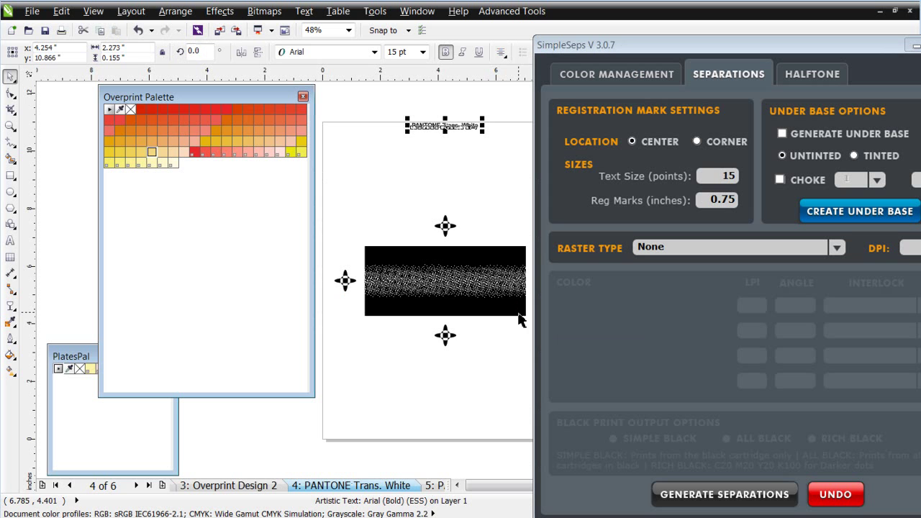
Delete the PANTONE Trans. White page and tint the 1788 C halftone plate red.
right_click(351, 490)
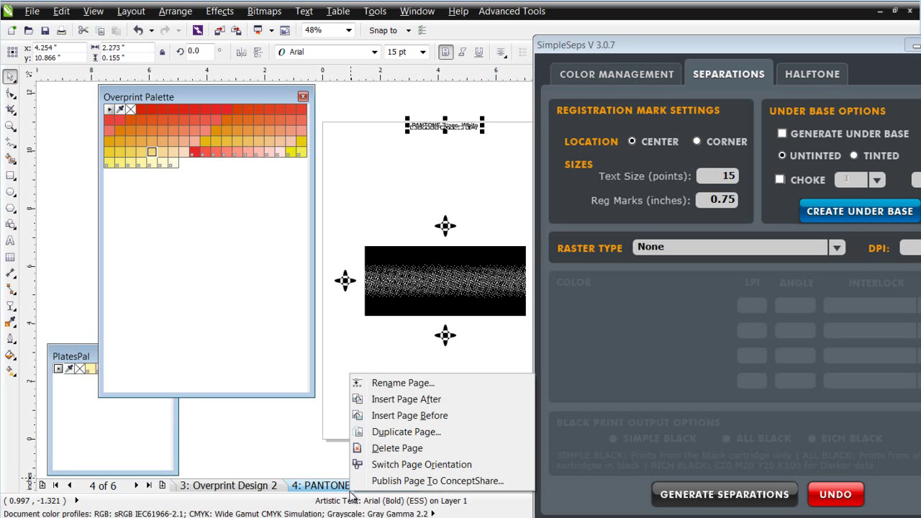
left_click(423, 448)
left_click(442, 275)
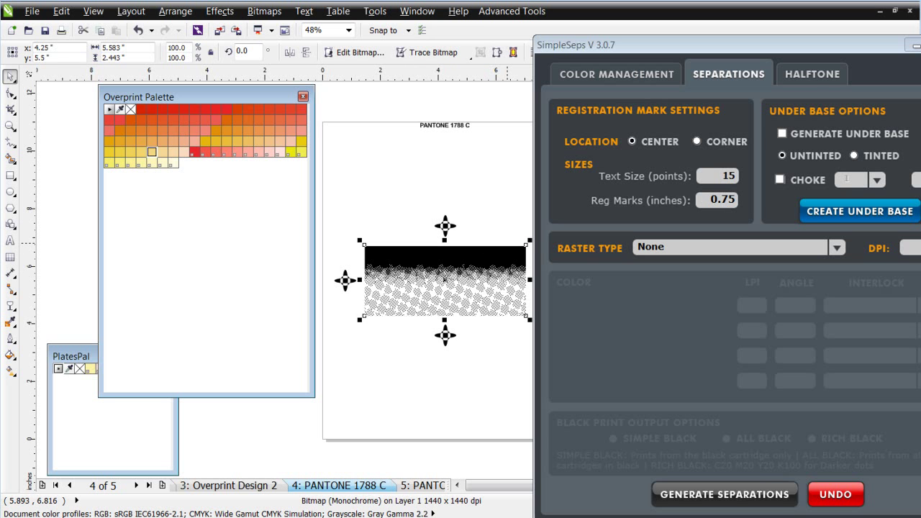
left_click(434, 486)
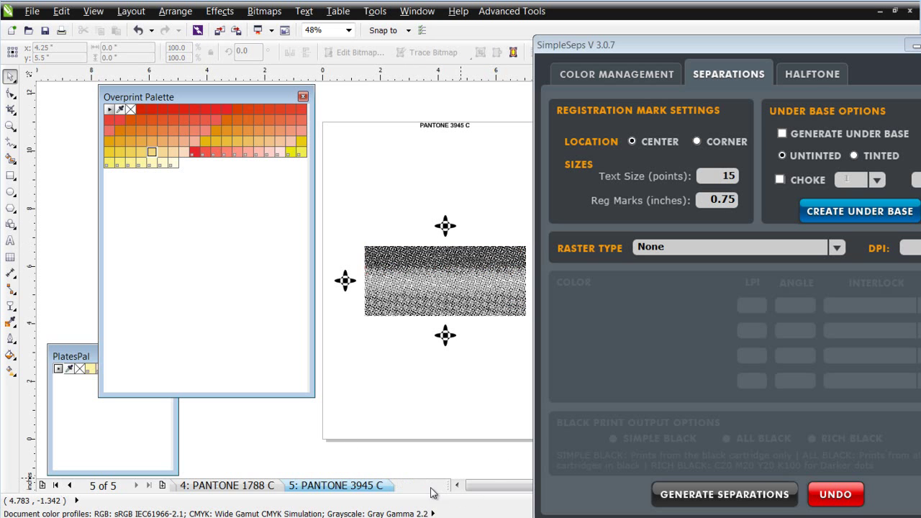
Paste the yellow PANTONE 3945 C halftone over the red 1788 C plate on page 4.
left_click(449, 293)
left_click(397, 286)
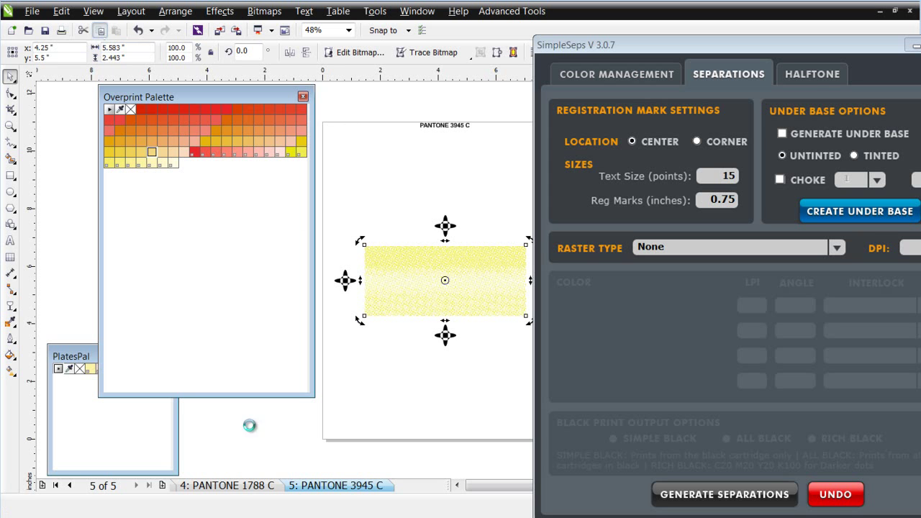
left_click(237, 486)
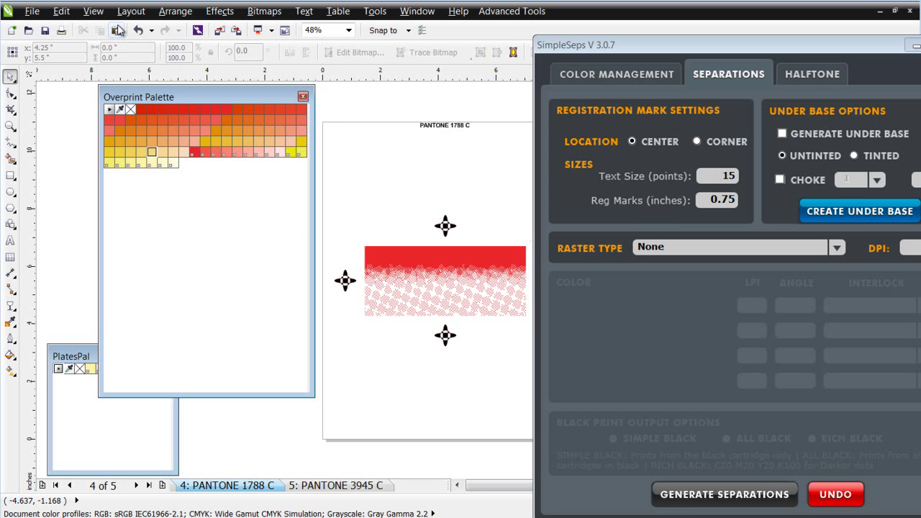
left_click(445, 281)
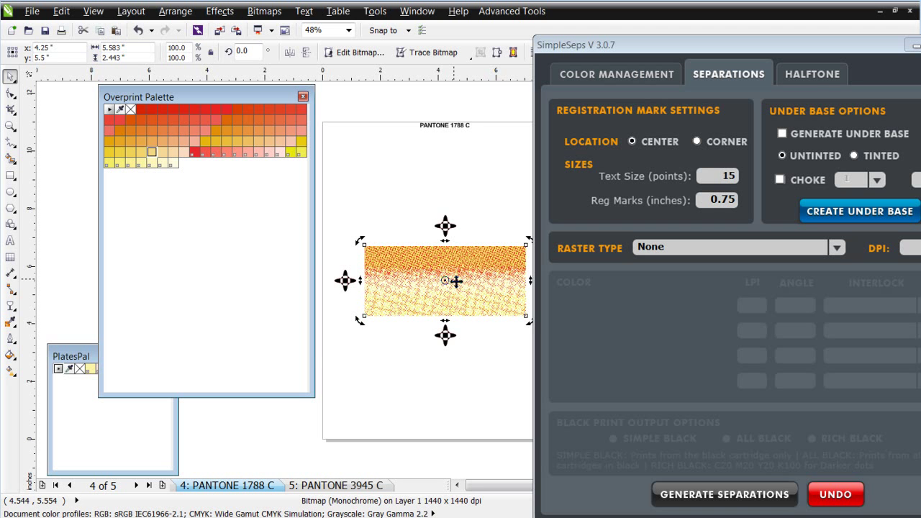
scroll(456, 281, "up", 4)
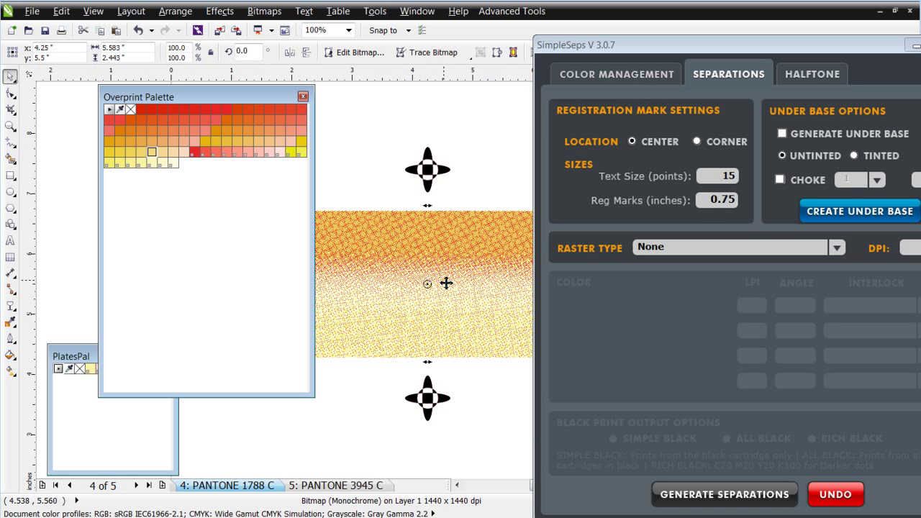
scroll(440, 276, "down", 4)
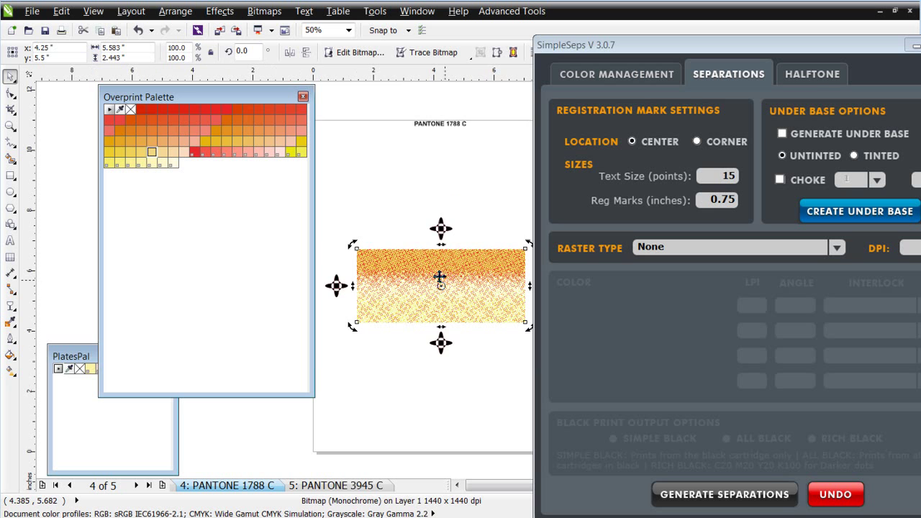
left_click(350, 239)
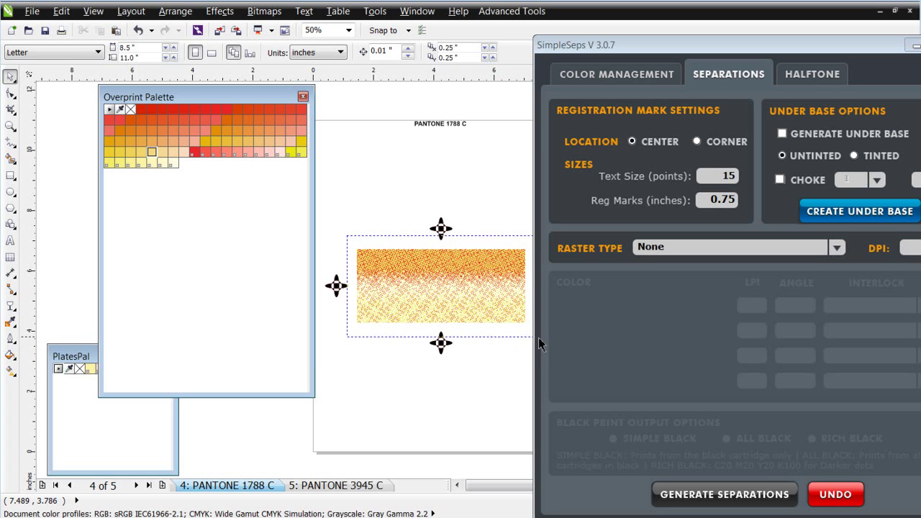
Paste a copy of both halftone plates onto Overprint Design 2 below the gradient rectangle.
left_click(456, 314)
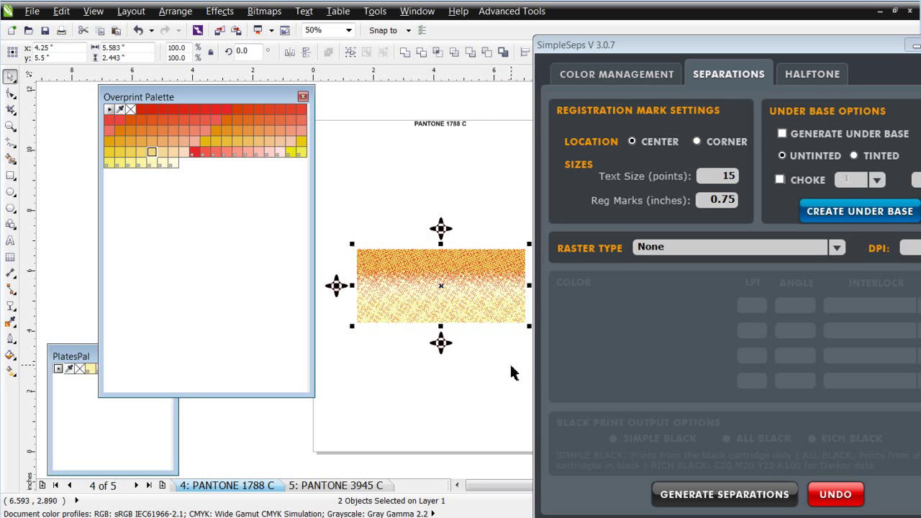
left_click(69, 485)
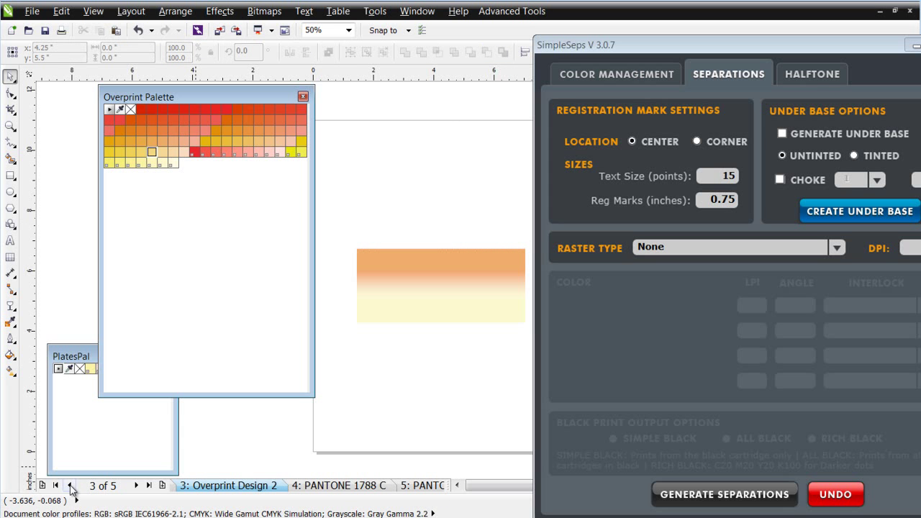
left_click(116, 33)
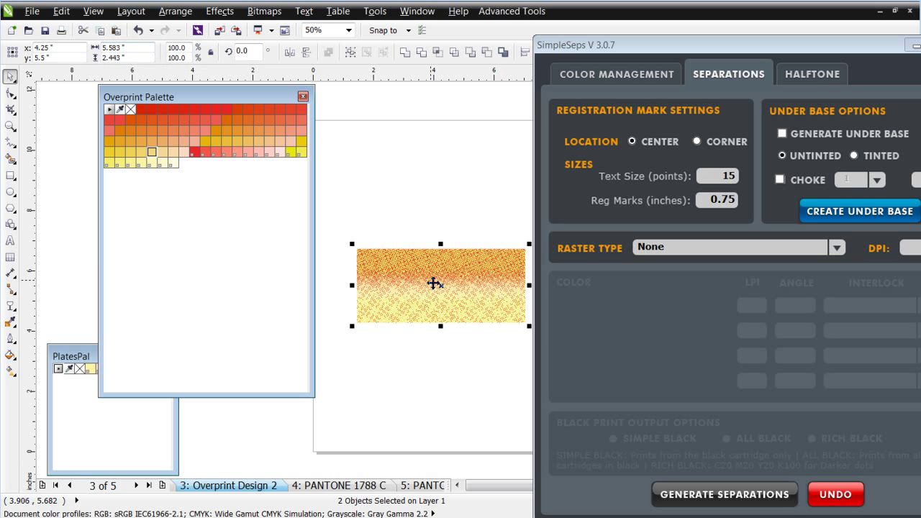
left_click_drag(441, 409, 440, 389)
Send the top halftone bitmap To Back Of Page so the red plate shows on top.
left_click(420, 411)
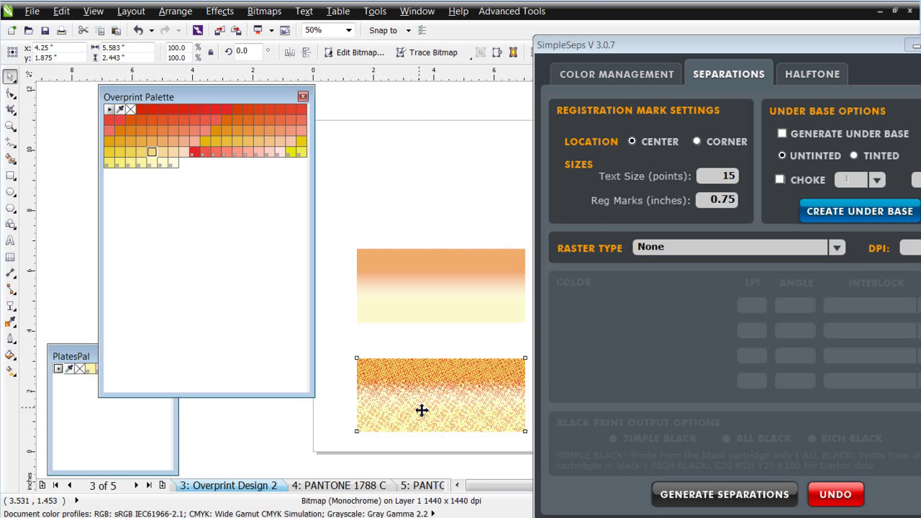
right_click(420, 411)
mouse_move(536, 245)
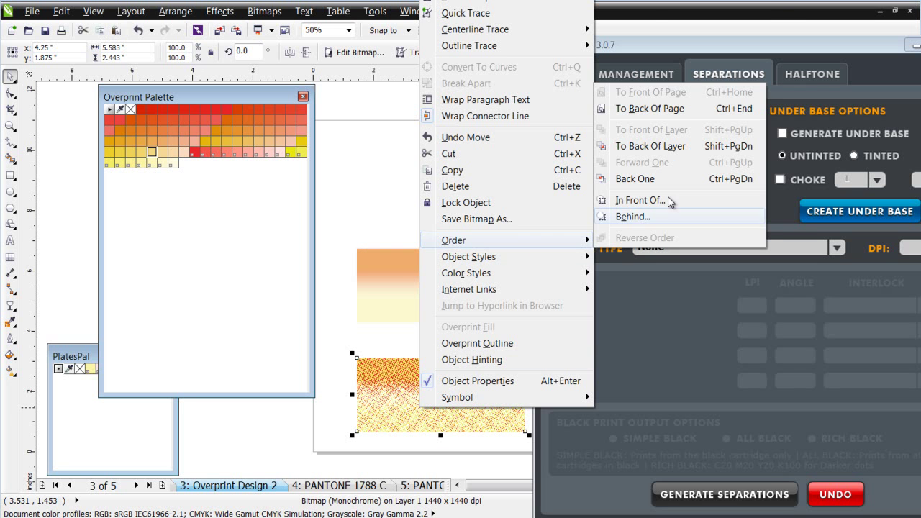
left_click(650, 109)
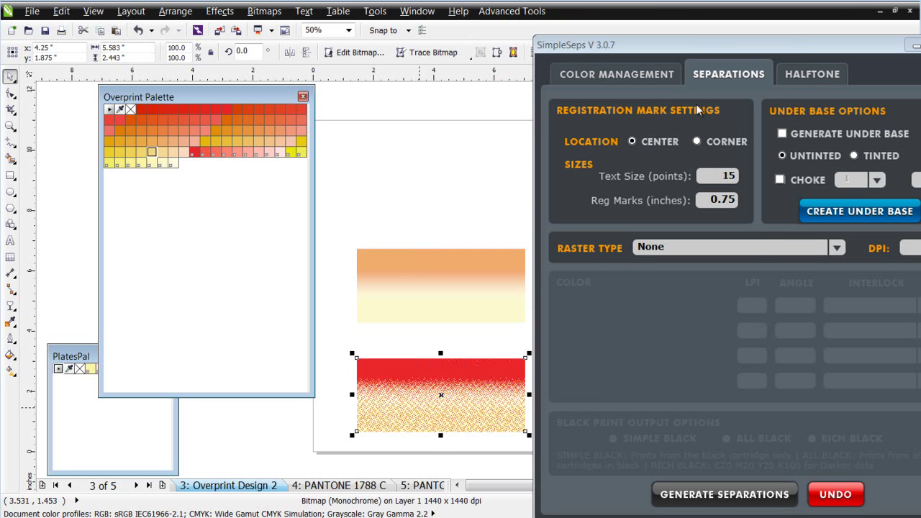
left_click(441, 191)
left_click(419, 276)
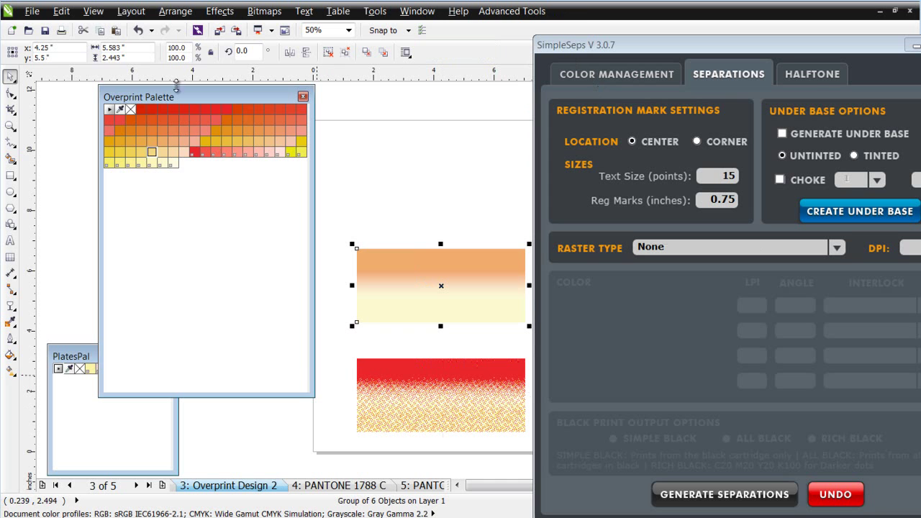
Enable Simulate Overprints from the View menu, then select the halftone copy and gradient group to compare.
left_click(94, 12)
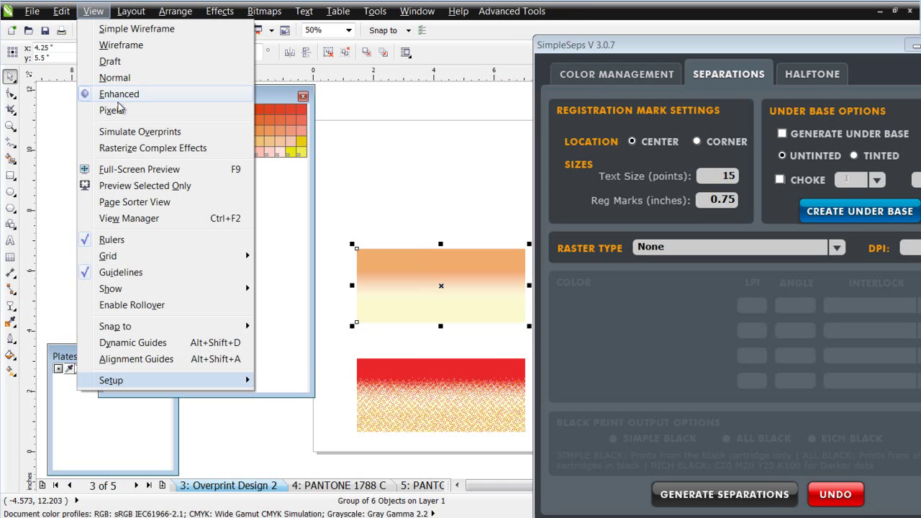
left_click(119, 132)
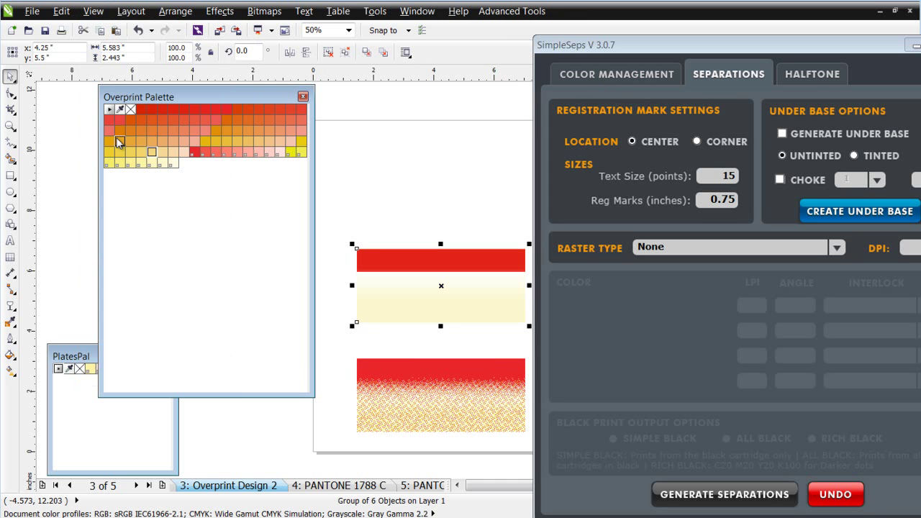
left_click(415, 383)
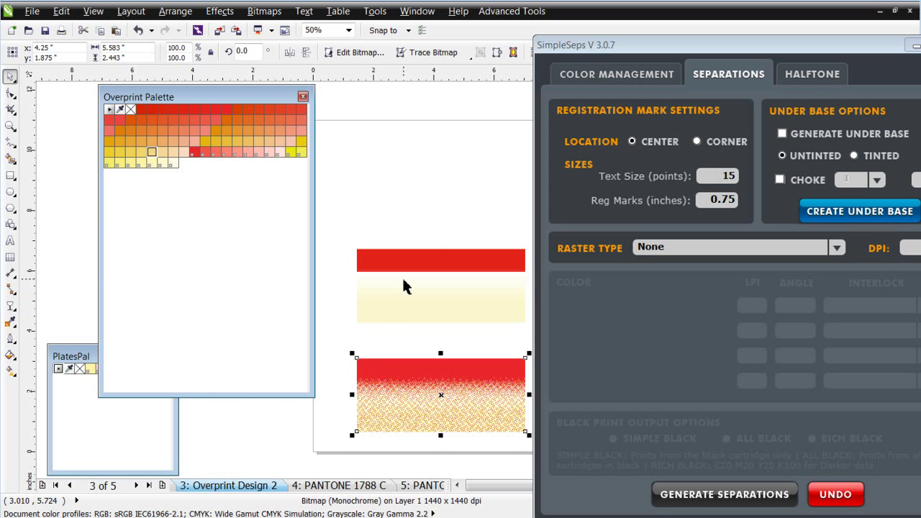
left_click(406, 303)
left_click(406, 310)
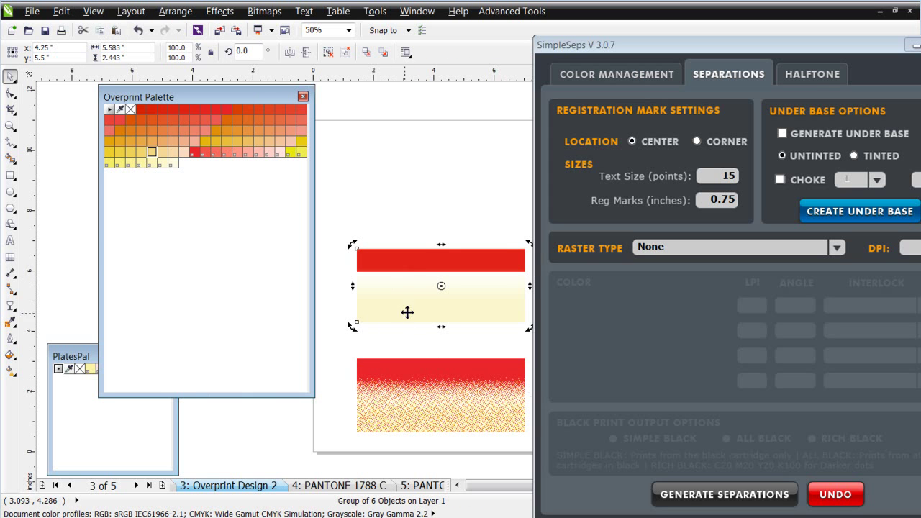